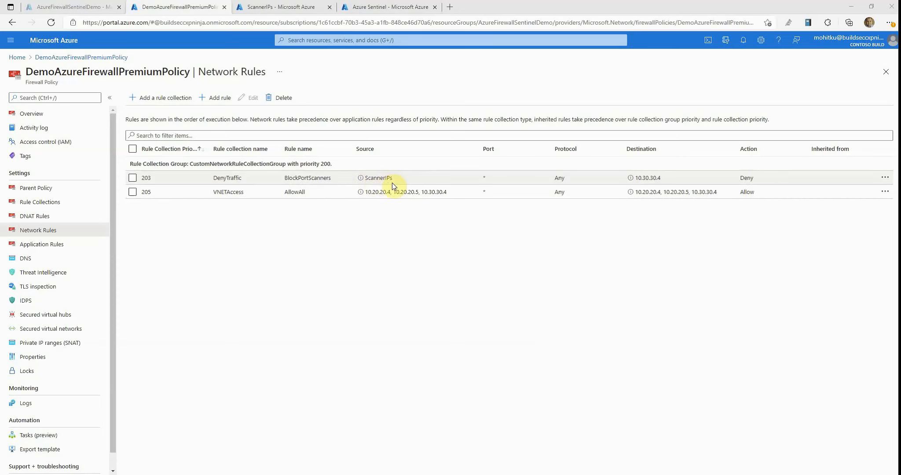
# - Check the IP addresses of the ScannerIPs IP group and return to the firewall policy's network rules
pyautogui.click(258, 8)
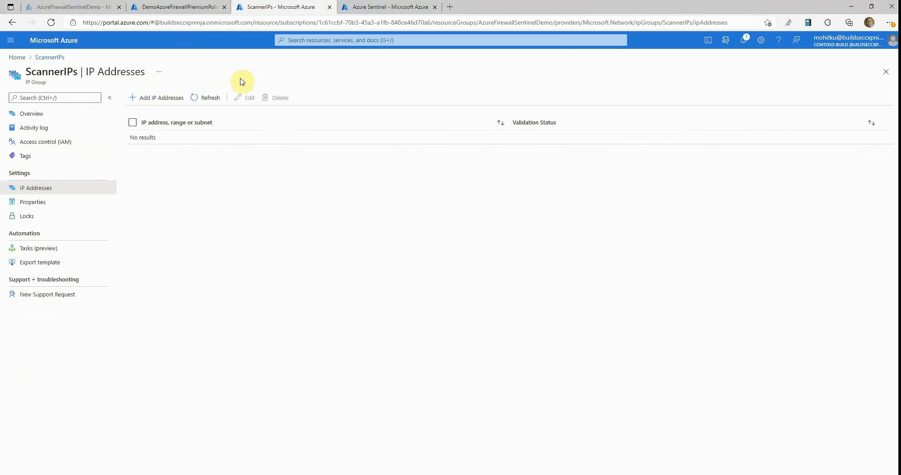
pyautogui.click(209, 101)
pyautogui.click(176, 7)
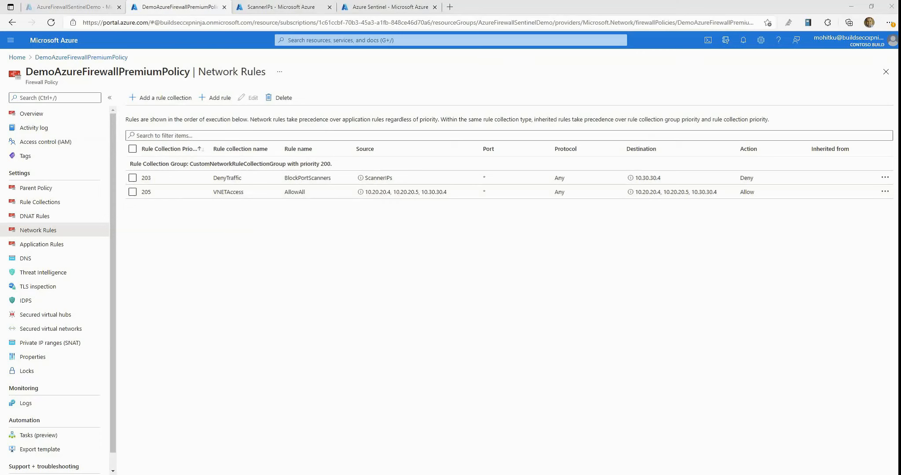
# - Switch to Azure Sentinel, view the details of the Port Scan analytics rule, and check the incidents list
pyautogui.click(379, 9)
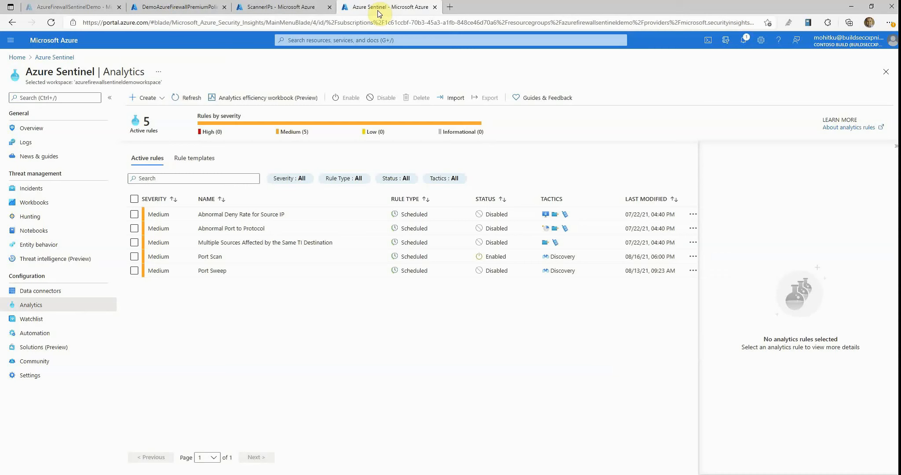
pyautogui.click(459, 259)
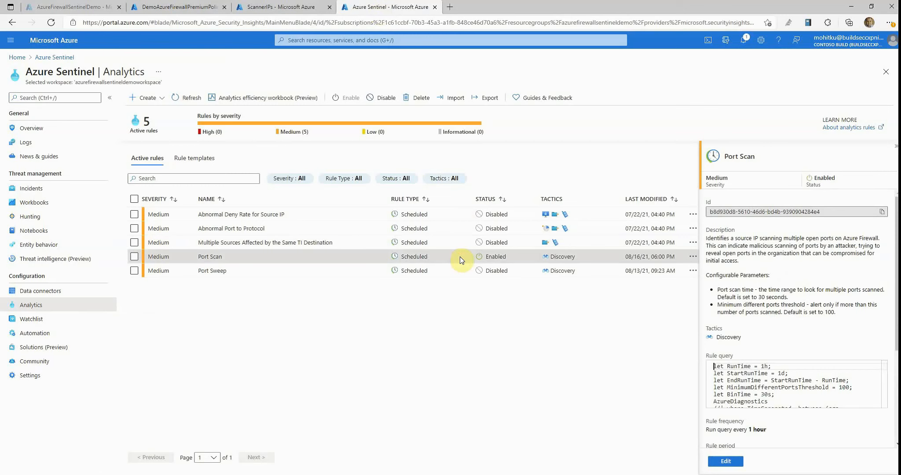
pyautogui.click(34, 191)
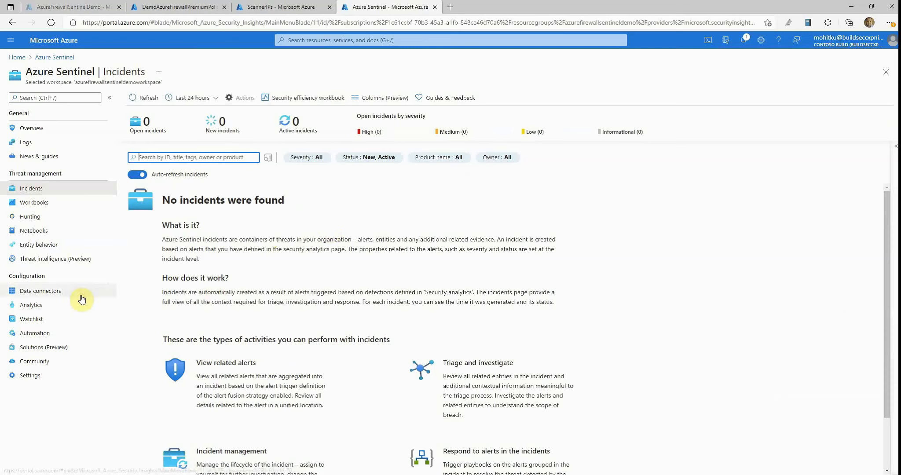
# - Examine the Port Scan analytics rule's expanded query, including its commented-out TimeGenerated filter, and return to Azure Sentinel's analytics rules without editing it
pyautogui.click(60, 307)
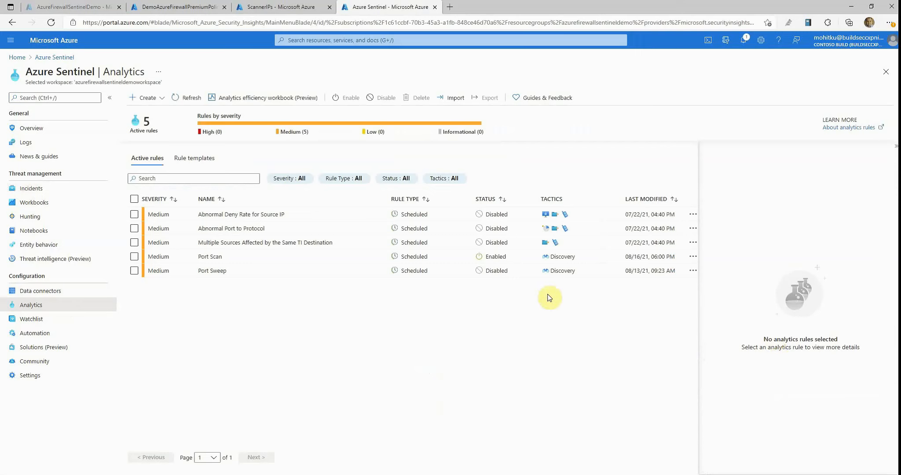
pyautogui.click(514, 258)
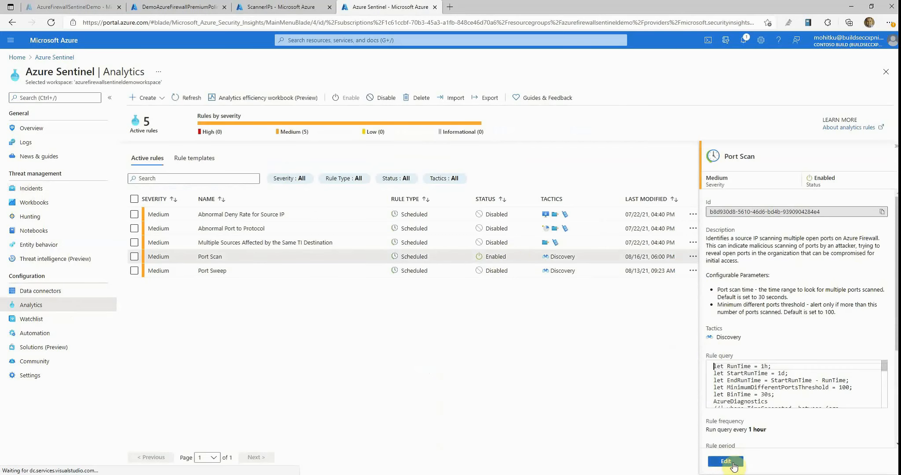
pyautogui.click(727, 461)
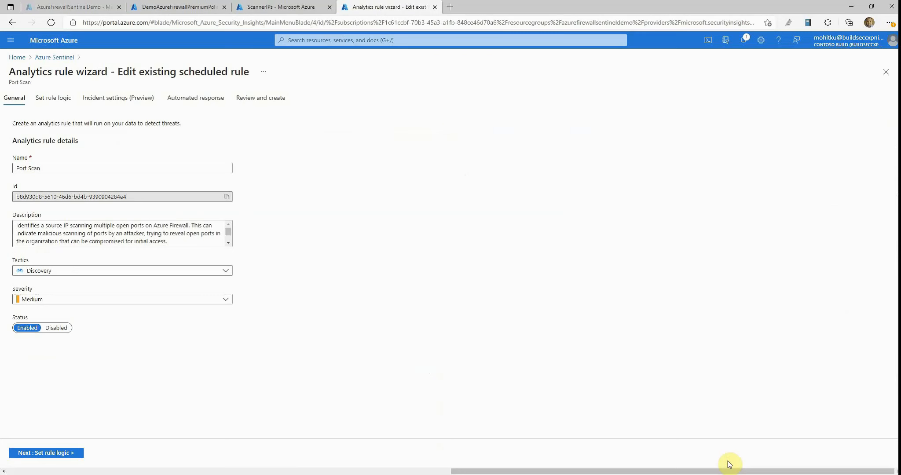
pyautogui.click(39, 457)
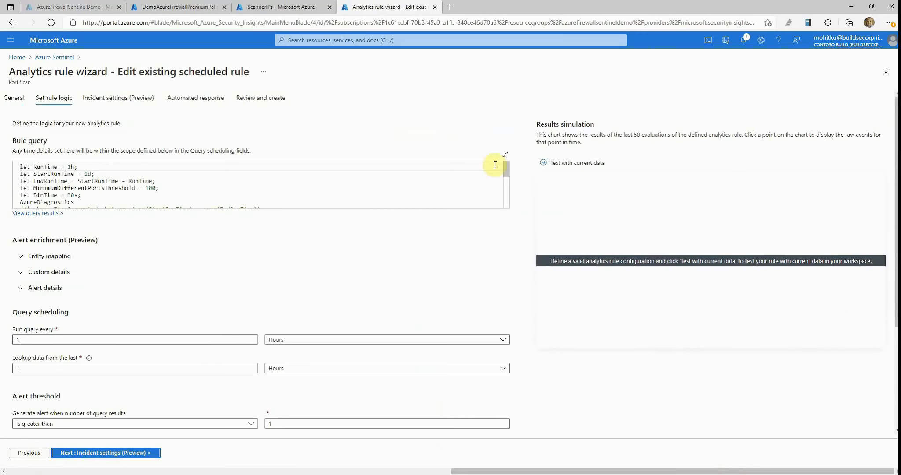
pyautogui.click(505, 155)
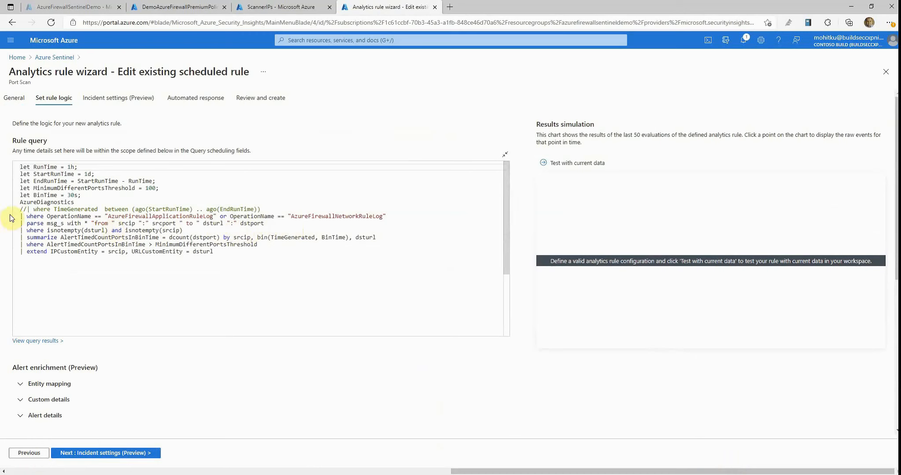
pyautogui.moveTo(22, 210); pyautogui.dragTo(261, 210)
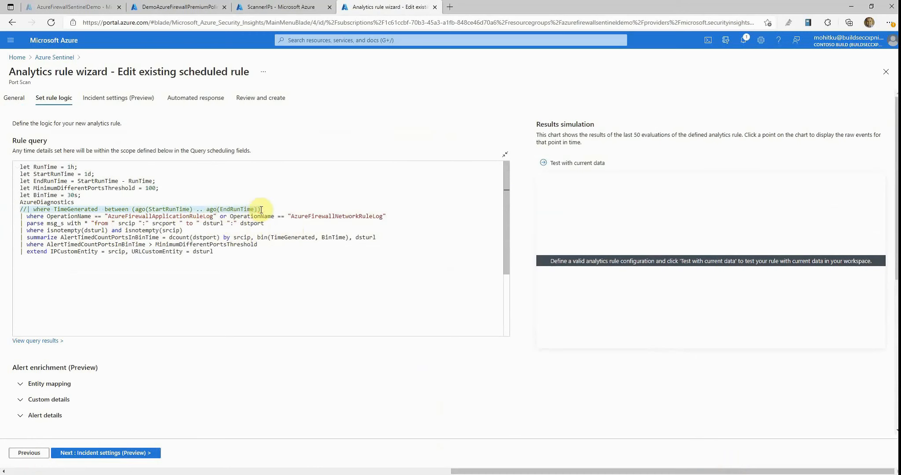
pyautogui.click(60, 58)
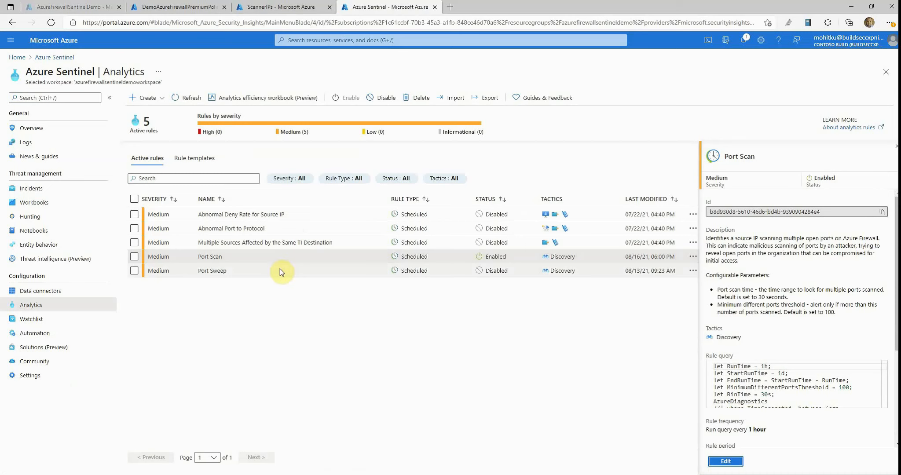
# - Review the Port Scan Automation Rule and apply it with the AzureFirewall-BlockIP-addToIPGroup playbook as its action
pyautogui.click(49, 336)
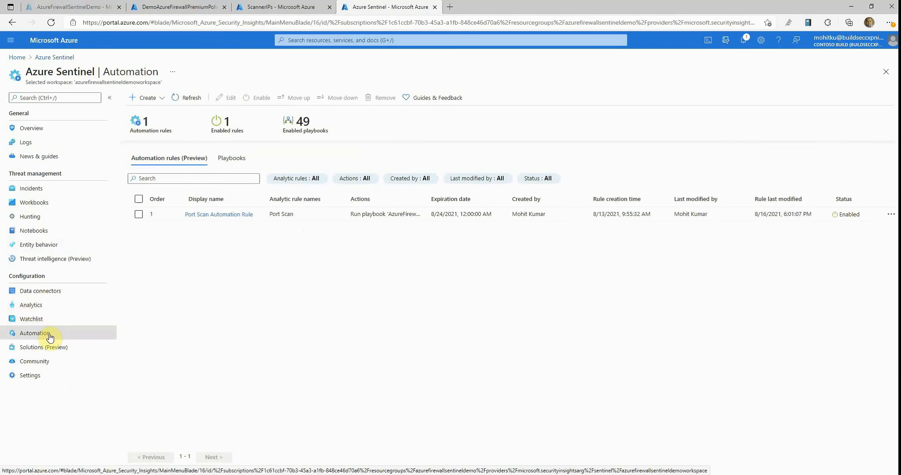
pyautogui.click(228, 216)
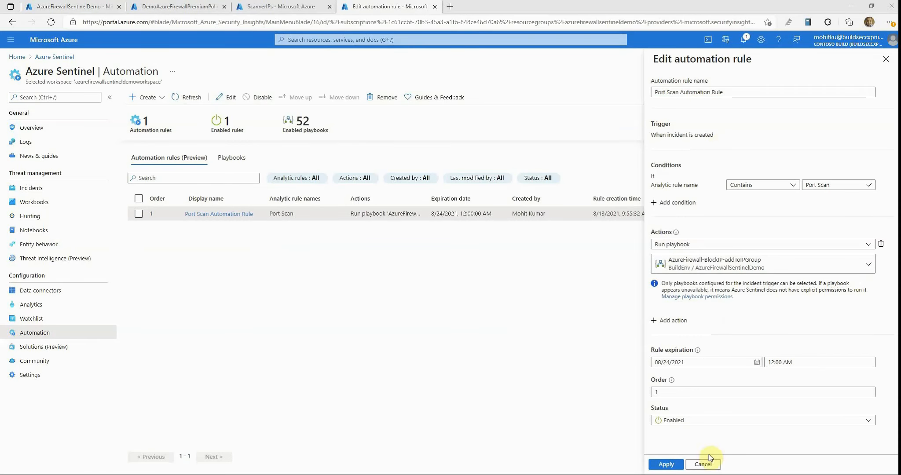
pyautogui.click(674, 467)
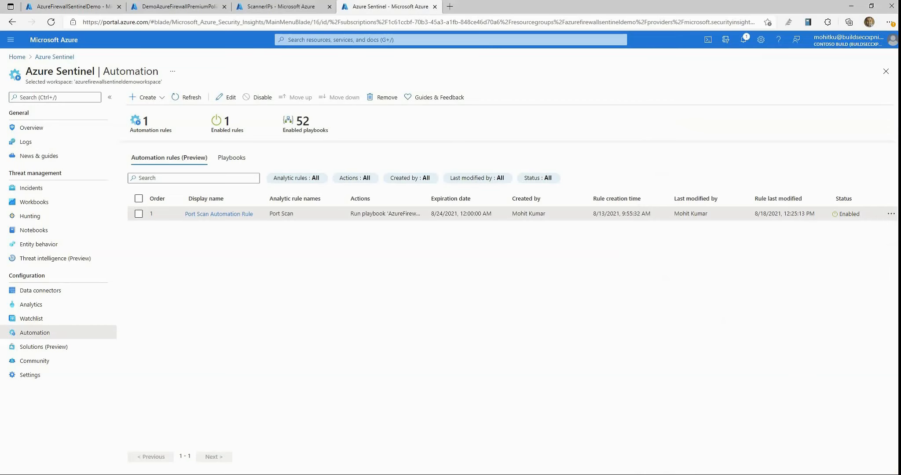
# - Switch to the Kali terminal and test connectivity with ping 10.30.30.4, stopping it after a few replies
pyautogui.hotkey('alt', 'Tab')
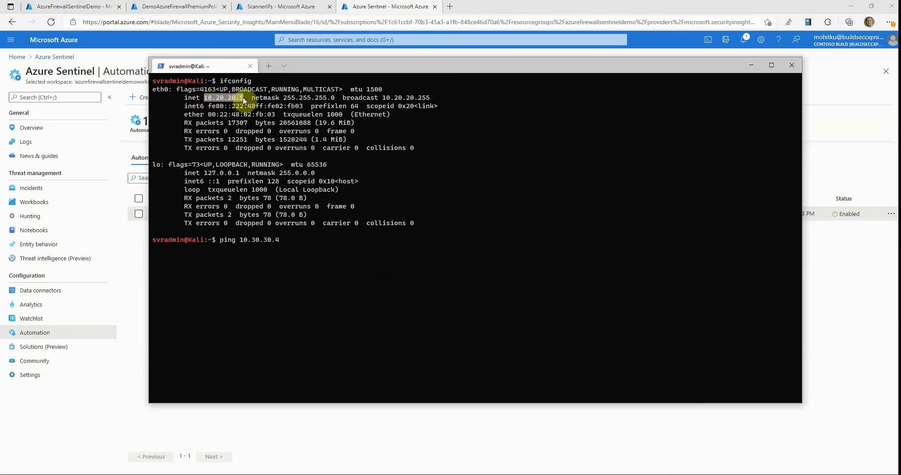
pyautogui.click(259, 244)
pyautogui.press('Return')
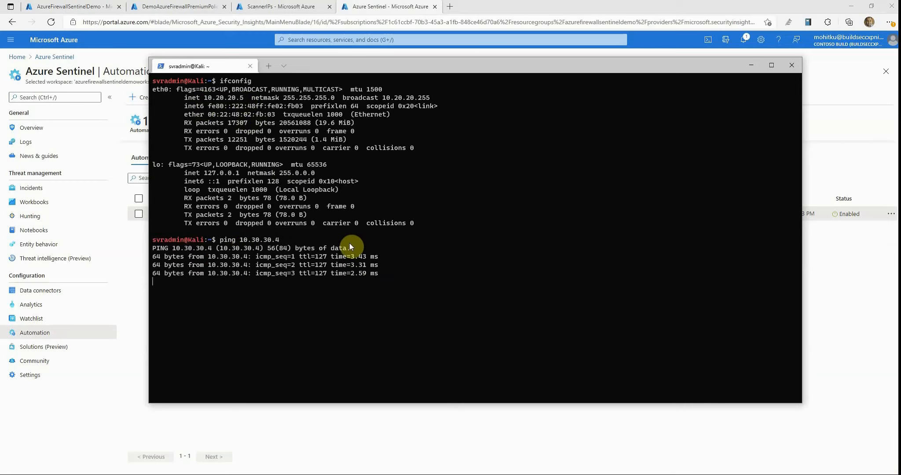
pyautogui.hotkey('ctrl', 'c')
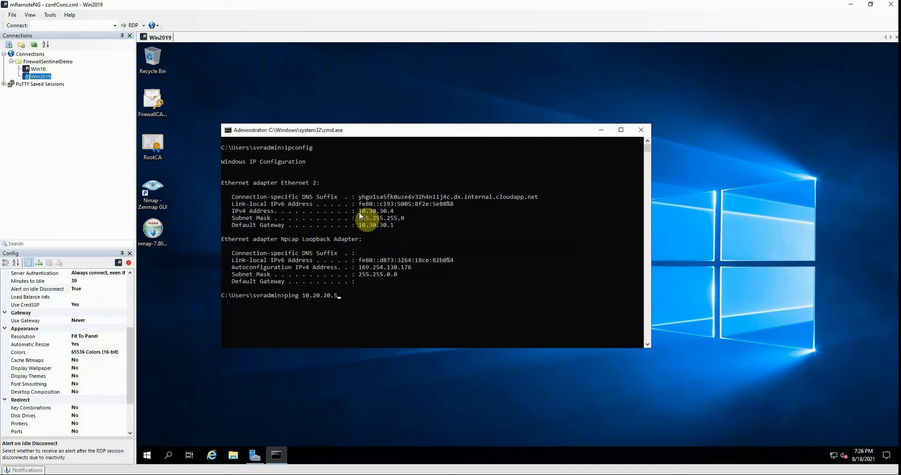
# - Check the Win2019 machine's IPv4 address in its Command Prompt and test connectivity with ping 10.20.20.5, stopping it after a few replies
pyautogui.moveTo(359, 212); pyautogui.dragTo(394, 213)
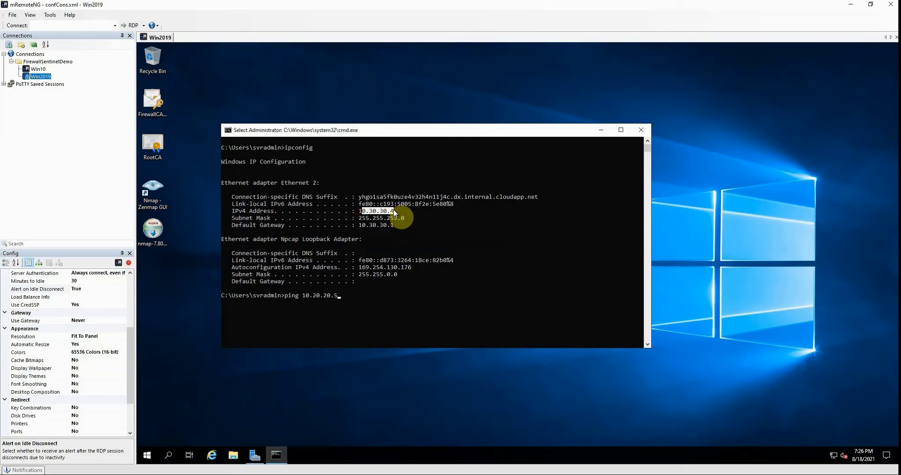
pyautogui.click(367, 301)
pyautogui.press('Escape')
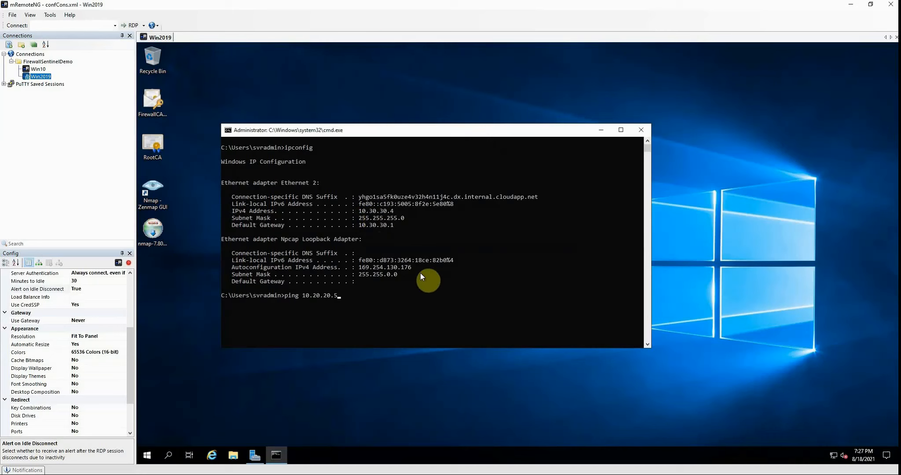
pyautogui.press('Return')
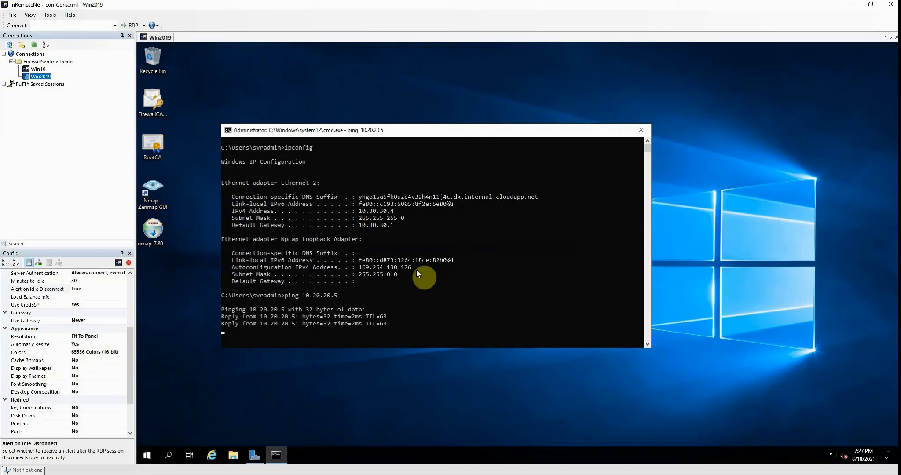
pyautogui.hotkey('ctrl', 'c')
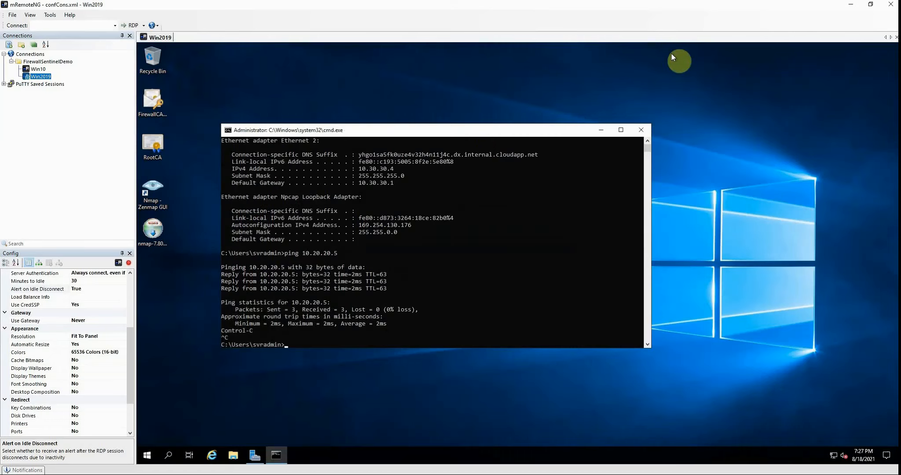
# - Return to the Kali terminal and scan the Windows server with nmap -Pn -p 1-65535 -v 10.30.30.4
pyautogui.click(850, 6)
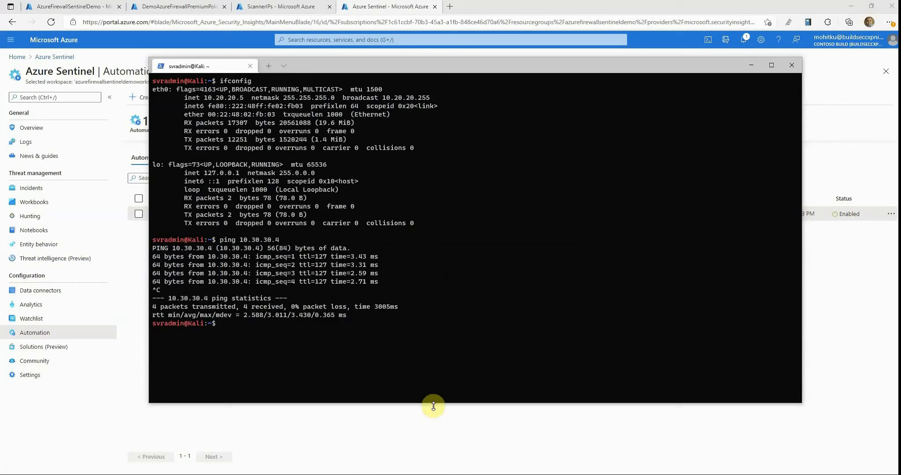
pyautogui.rightClick(273, 340)
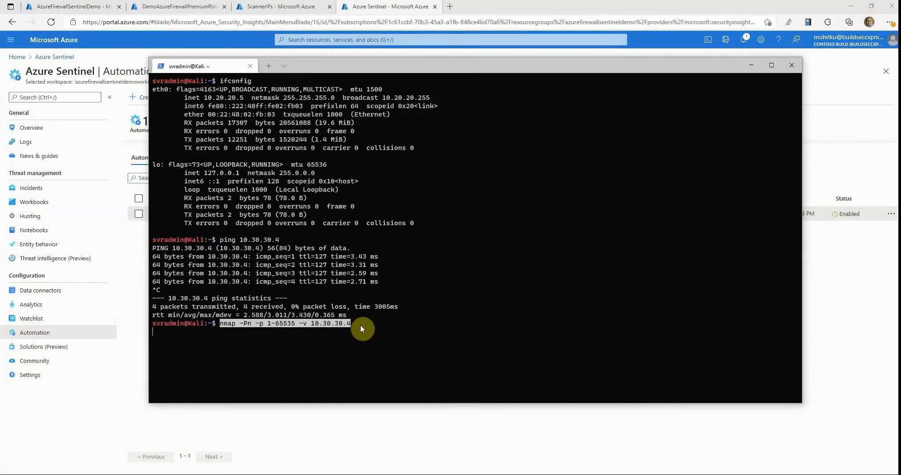
pyautogui.press('Return')
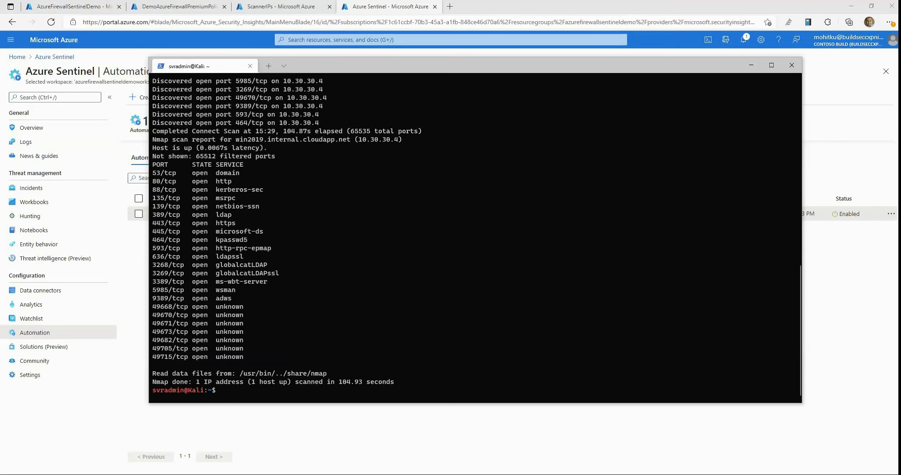
# - View the Port Scan incident's details in Azure Sentinel and switch to Teams to read its Suspicious IP card in the General channel
pyautogui.click(407, 208)
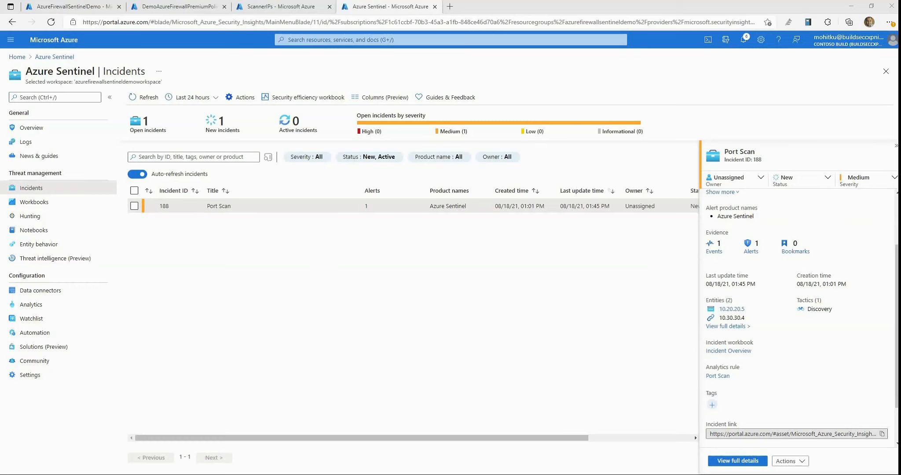
pyautogui.hotkey('alt', 'Tab')
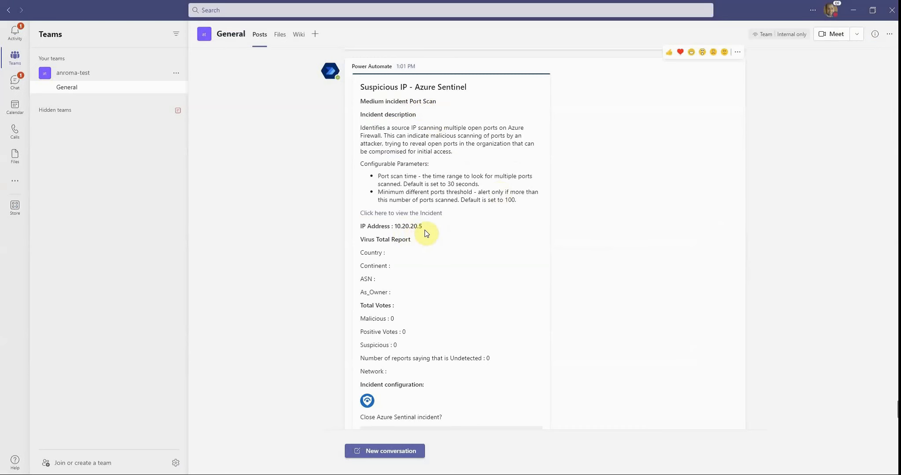
pyautogui.scroll(-1, 432, 287)
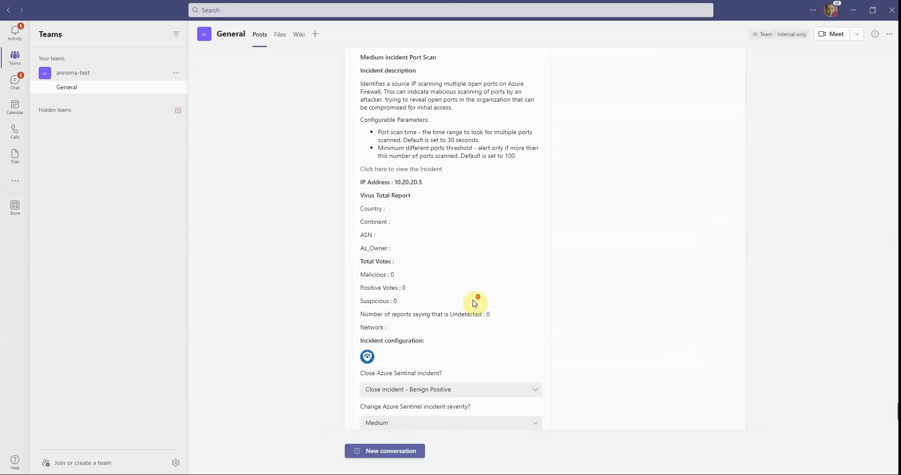
pyautogui.scroll(-1, 477, 299)
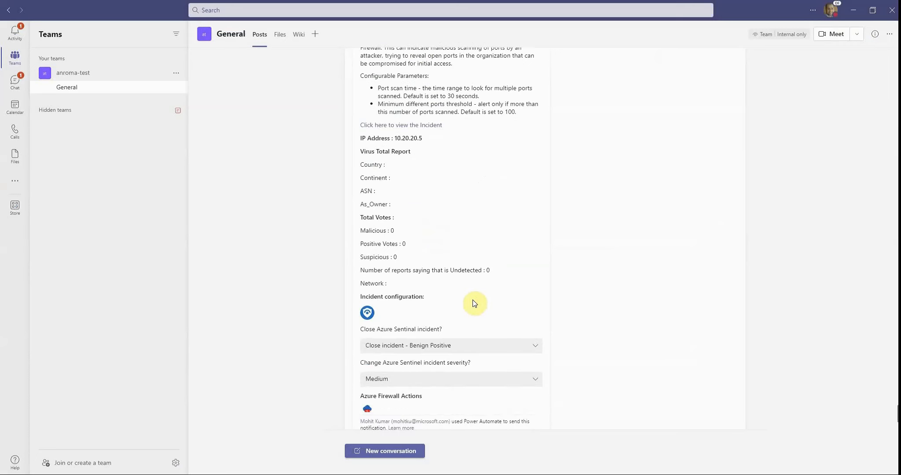
# - Examine the card's options for closing the Sentinel incident and changing its severity, leaving Benign Positive and Medium selected
pyautogui.click(493, 351)
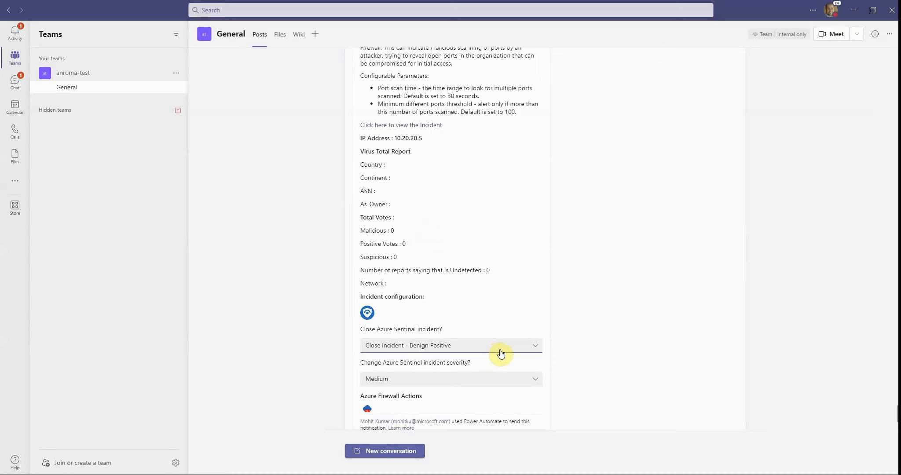
pyautogui.click(537, 349)
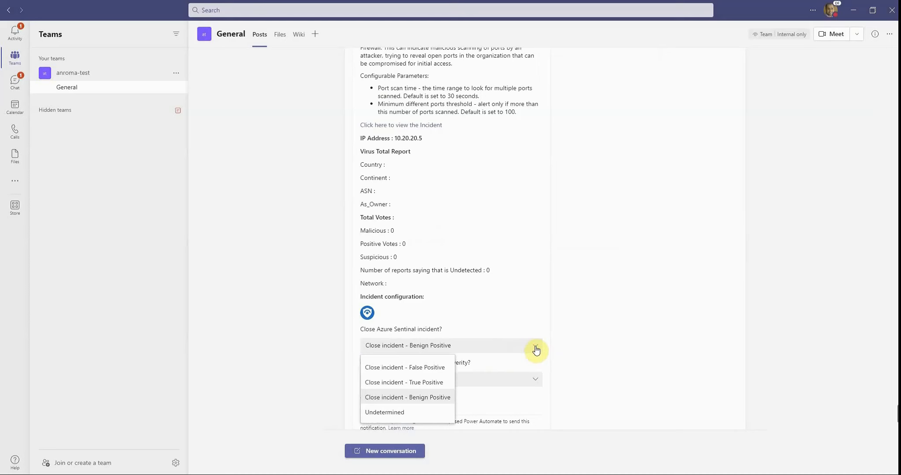
pyautogui.click(531, 381)
pyautogui.click(531, 381)
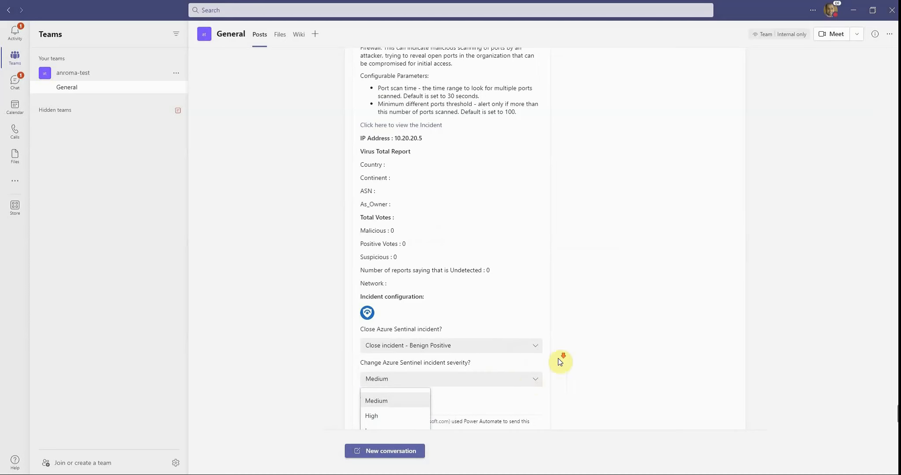
pyautogui.scroll(-1, 560, 361)
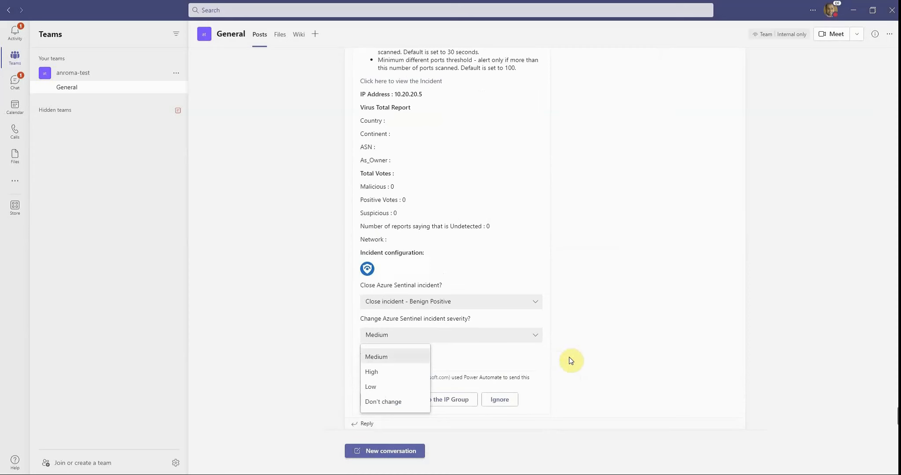
pyautogui.click(529, 352)
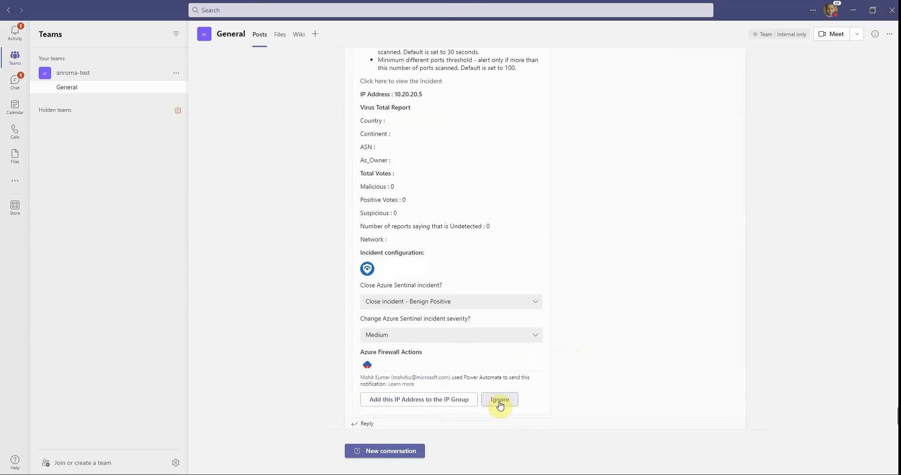
# - Choose to add the suspicious IP address to an IP group, select ScannerIPs and submit the card
pyautogui.click(412, 405)
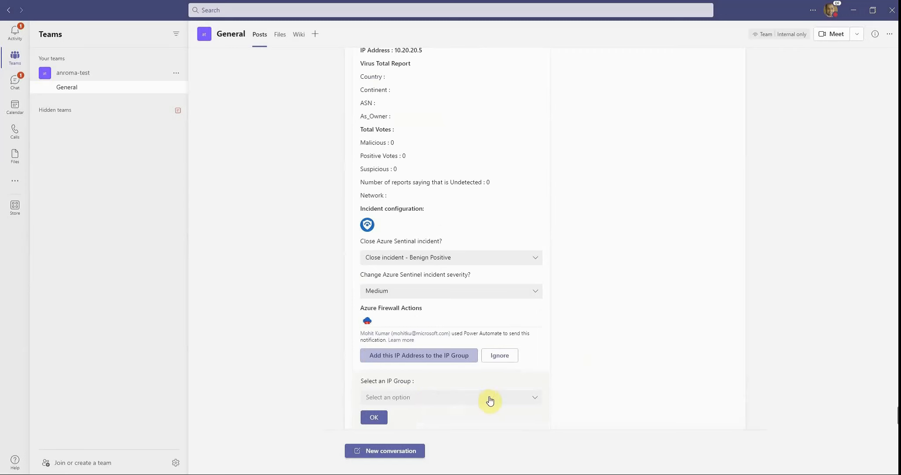
pyautogui.click(532, 398)
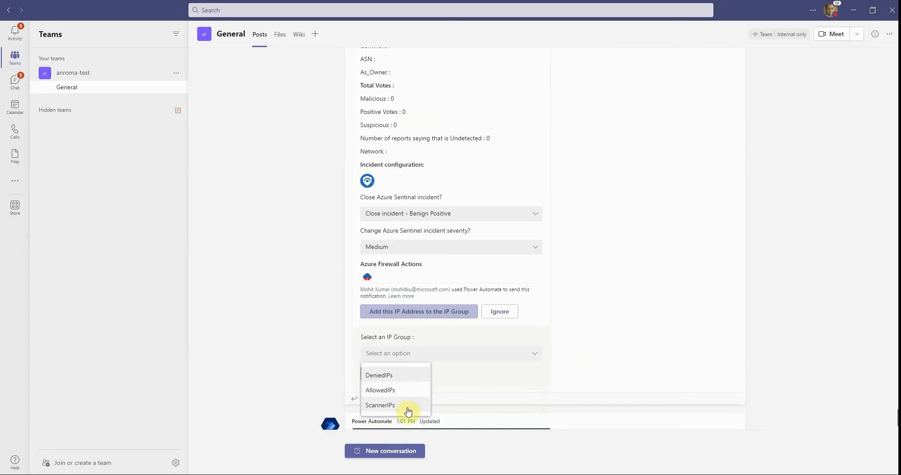
pyautogui.click(381, 410)
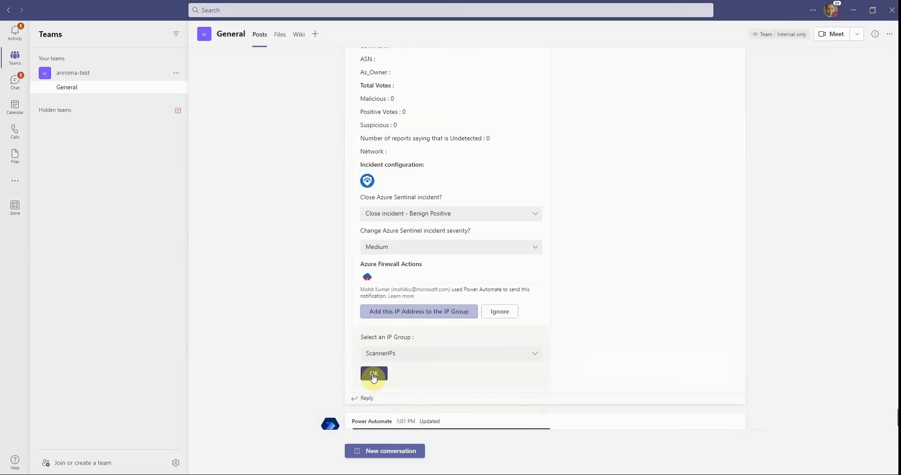
pyautogui.click(373, 374)
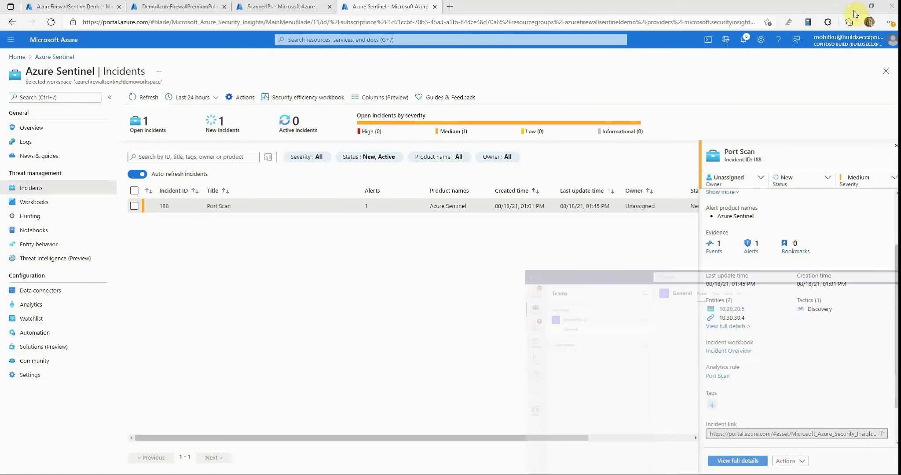
# - Return to the Azure portal, refresh the ScannerIPs group's address list and check the DemoAzureFirewallPremiumPolicy network rules that use it
pyautogui.click(853, 10)
pyautogui.click(275, 8)
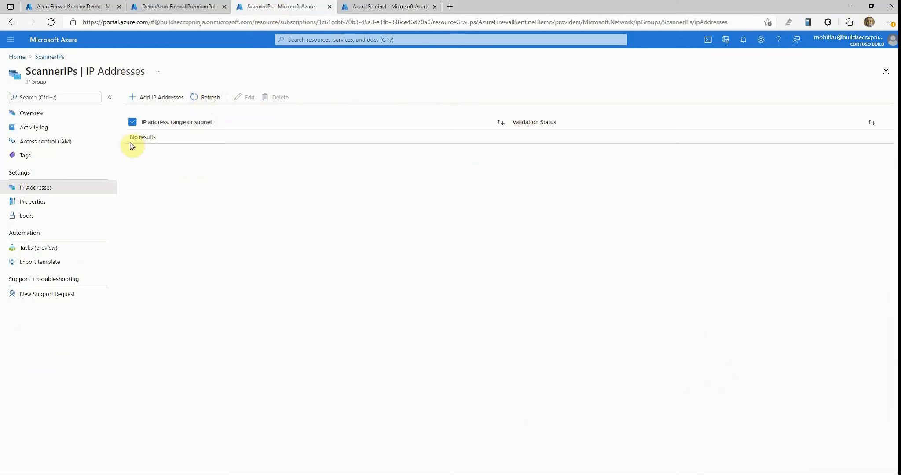
pyautogui.click(204, 101)
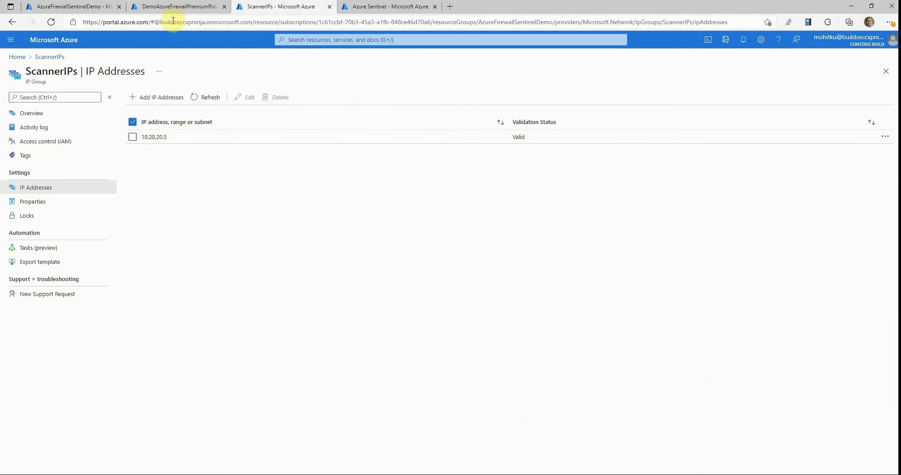
pyautogui.click(176, 7)
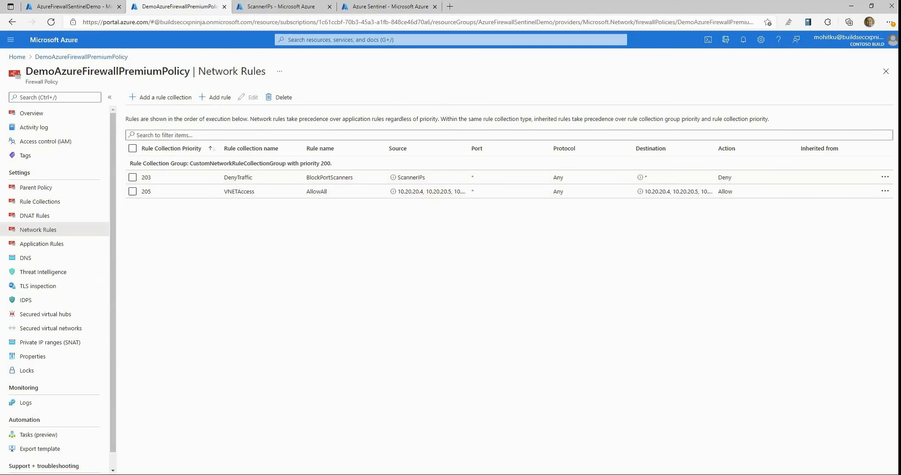
# - Open the Port Scan incident's comments in Azure Sentinel and read the playbook's comment down to the action taken in Azure Firewall
pyautogui.hotkey('ctrl', '4')
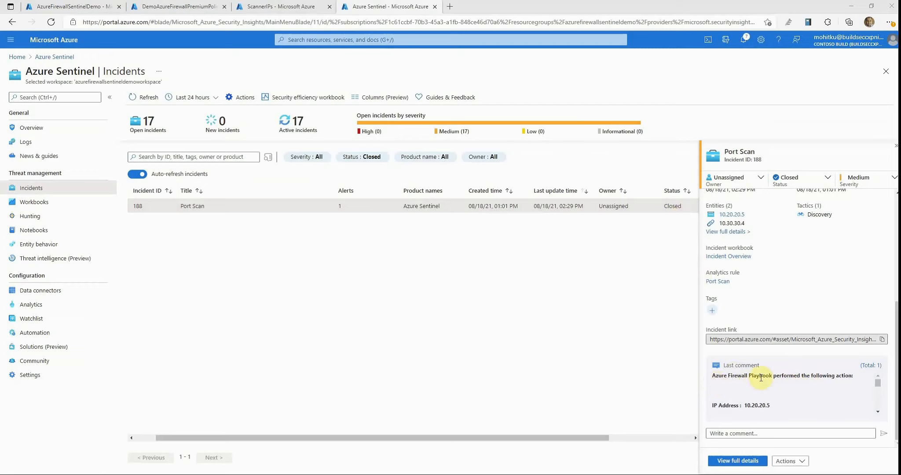
pyautogui.click(871, 365)
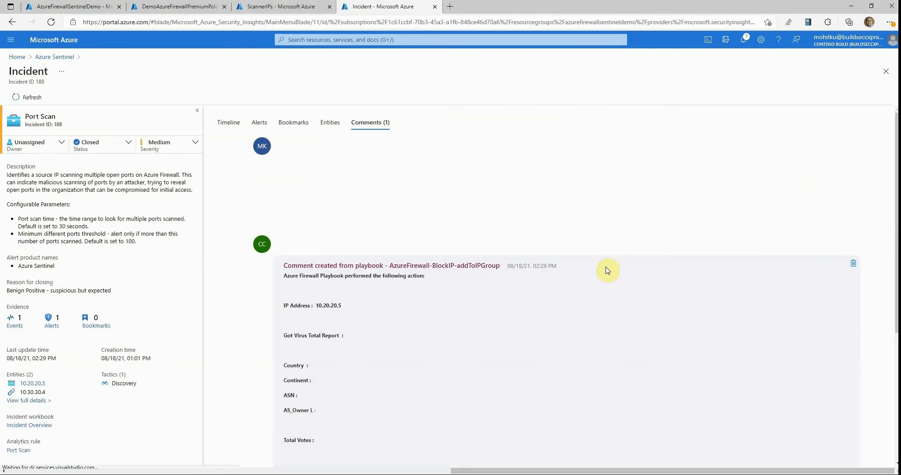
pyautogui.scroll(-5, 605, 268)
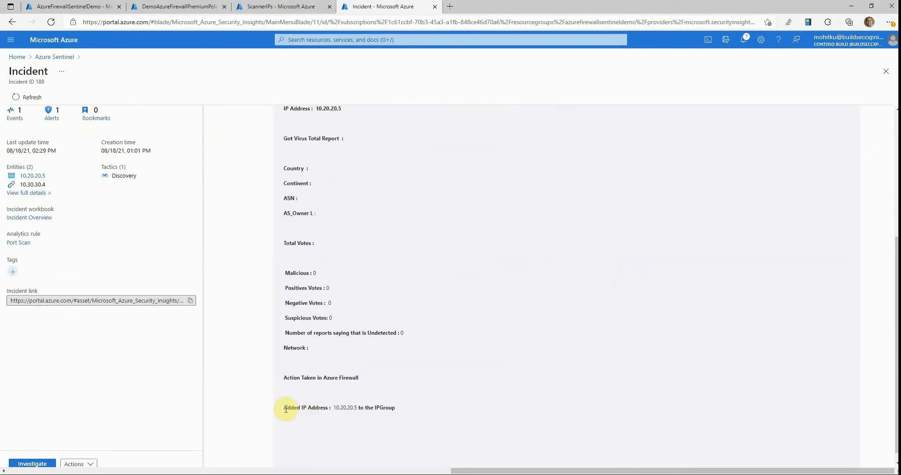
pyautogui.moveTo(283, 407); pyautogui.dragTo(395, 407)
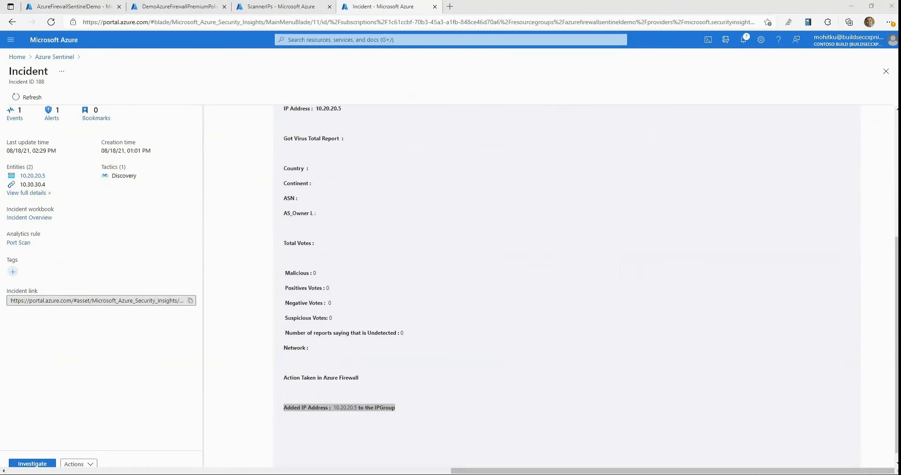
# - Switch to the Kali terminal and scan the Windows server again with nmap 10.30.30.4
pyautogui.hotkey('alt', 'Tab')
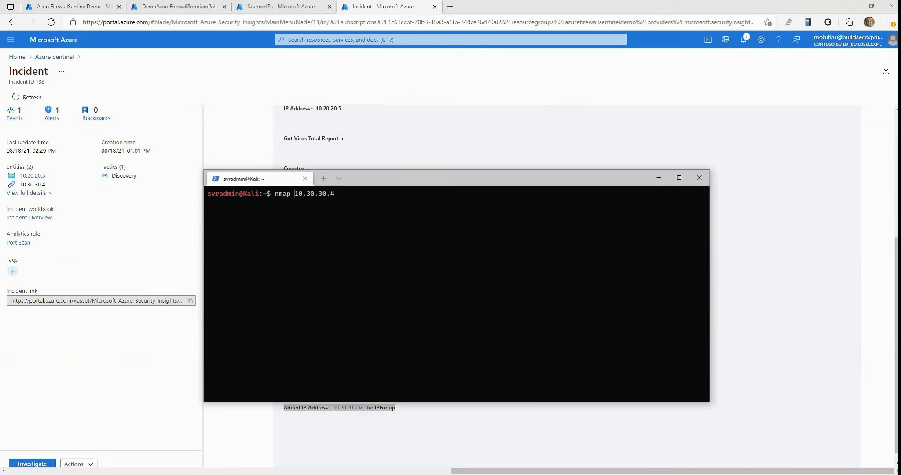
pyautogui.press('Return')
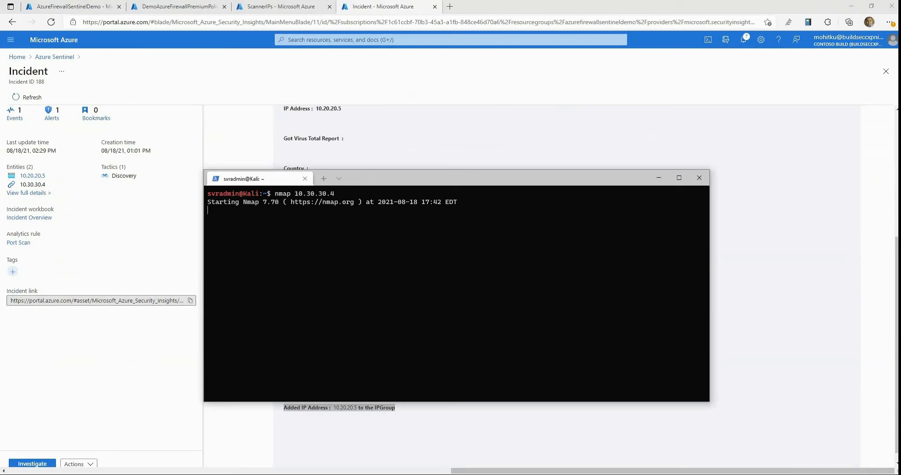